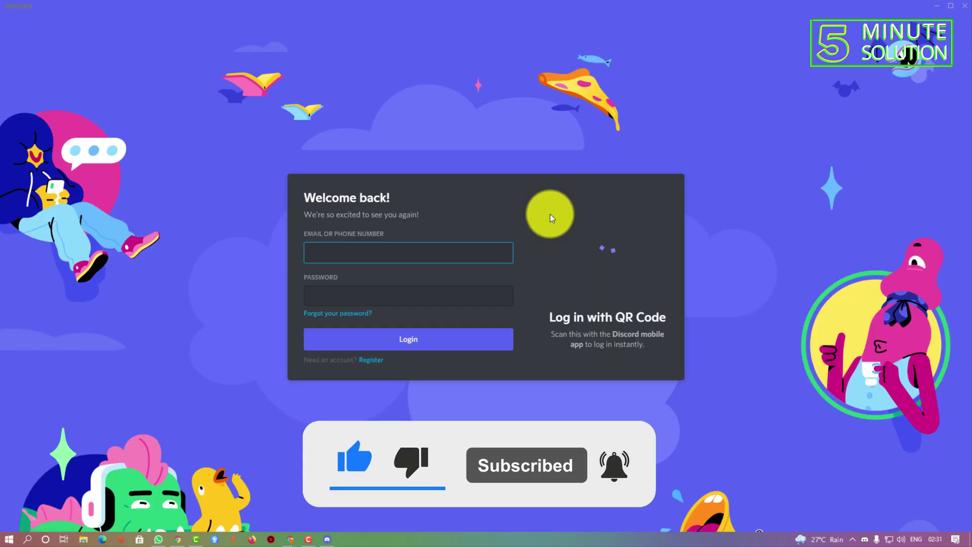
Focus the login email field, then switch to Discord's Register sign-up form
{"action": "left_click", "coordinate": [372, 250]}
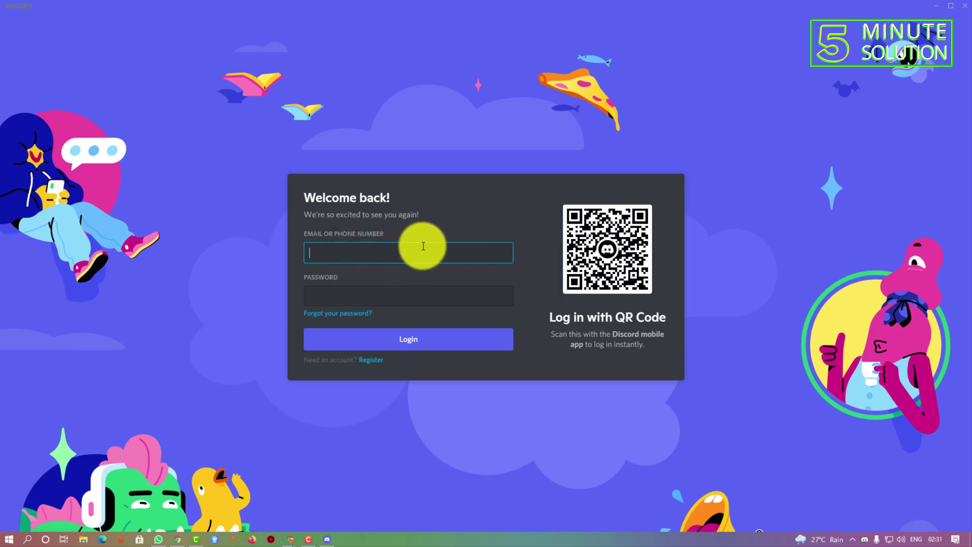
{"action": "left_click", "coordinate": [405, 247]}
Fill the EMAIL, USERNAME and PASSWORD fields of the registration form
{"action": "left_click", "coordinate": [374, 363]}
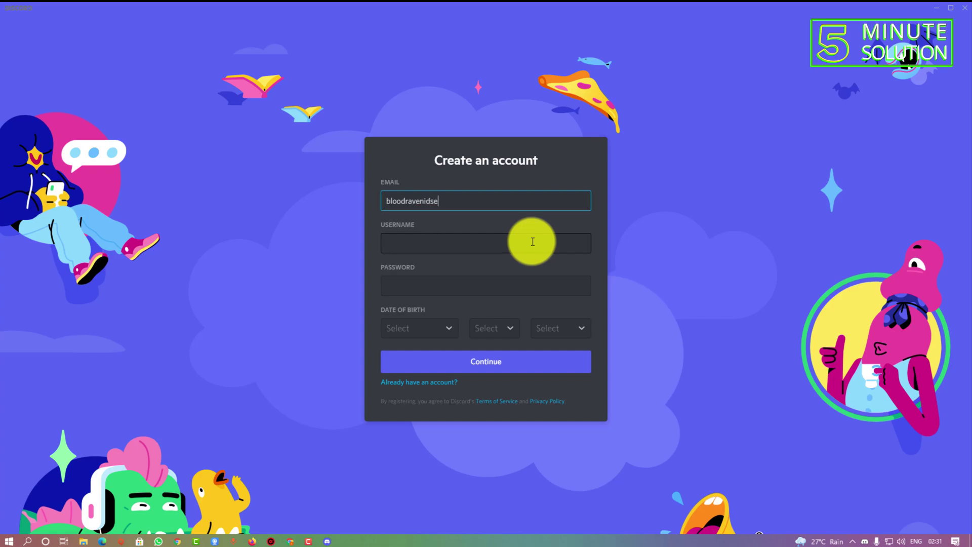
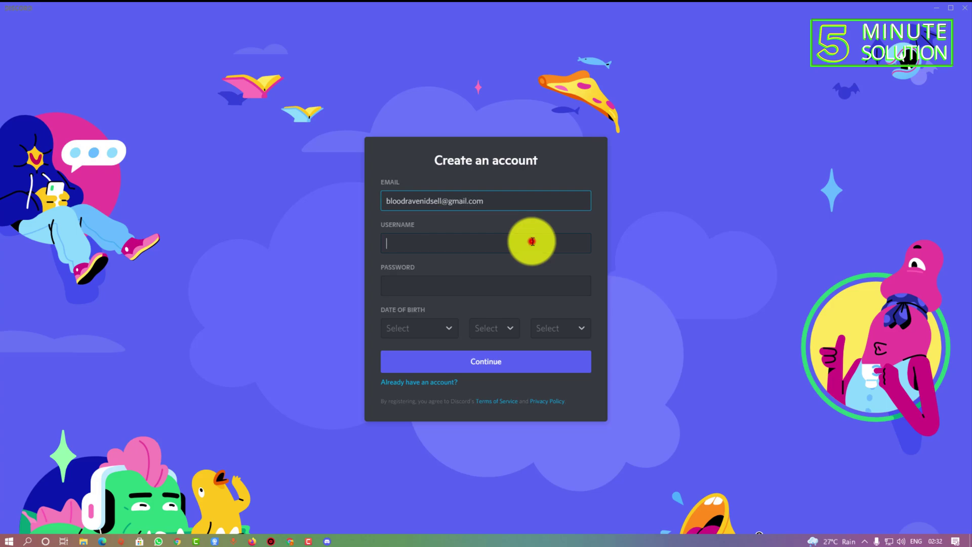
{"action": "left_click", "coordinate": [533, 241]}
{"action": "type", "text": "DaRusher"}
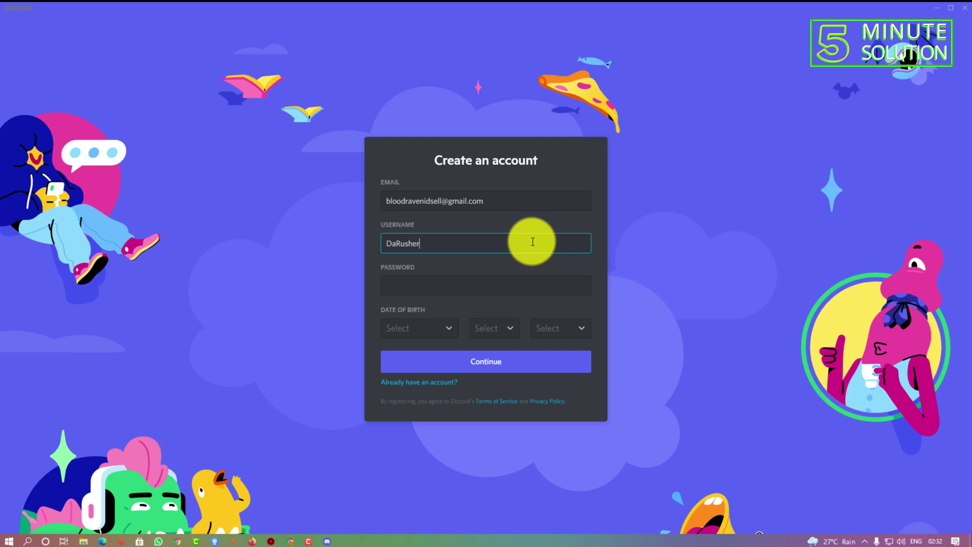
{"action": "left_click", "coordinate": [475, 286]}
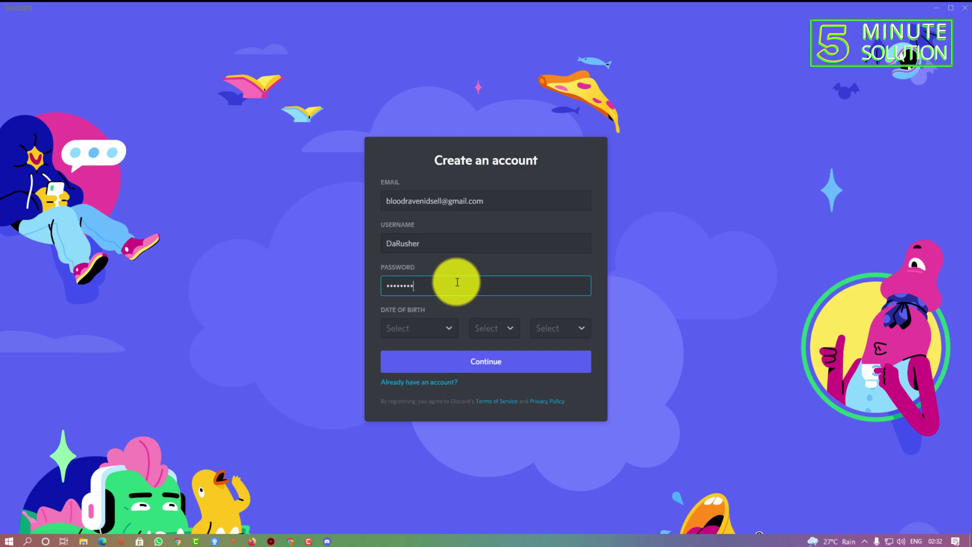
{"action": "left_click", "coordinate": [410, 328]}
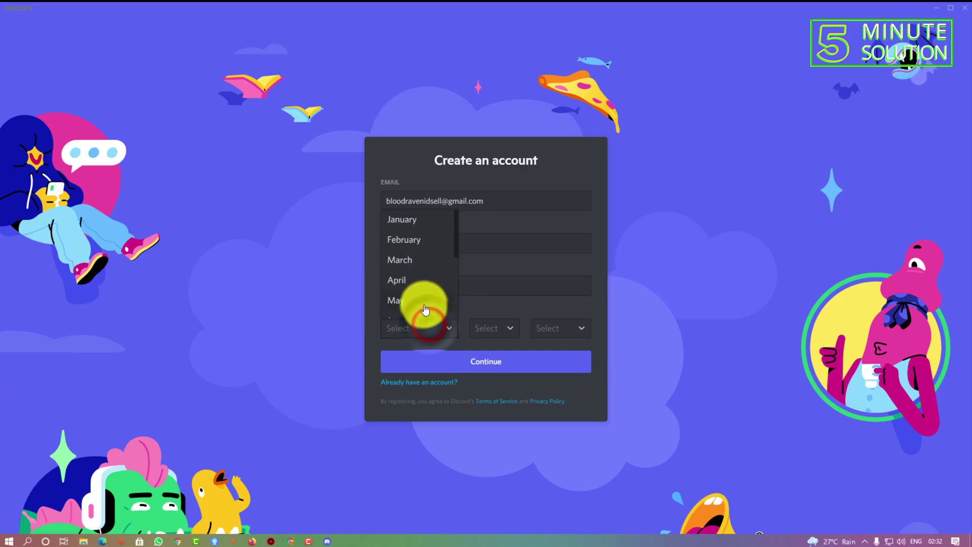
{"action": "scroll", "coordinate": [425, 308], "scroll_direction": "down", "scroll_amount": 3}
{"action": "left_click", "coordinate": [422, 288]}
{"action": "left_click", "coordinate": [493, 328]}
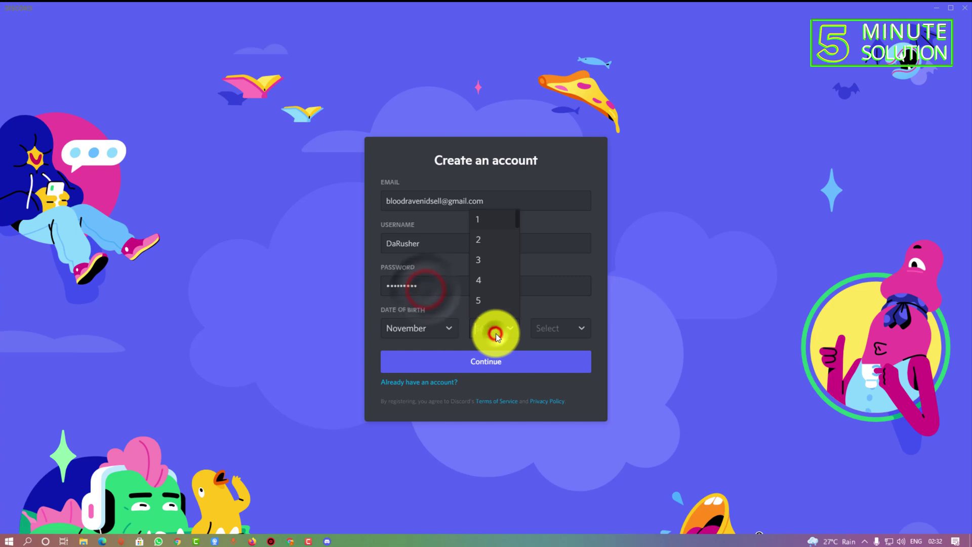
{"action": "scroll", "coordinate": [495, 309], "scroll_direction": "down", "scroll_amount": 1}
{"action": "scroll", "coordinate": [496, 310], "scroll_direction": "down", "scroll_amount": 4}
{"action": "scroll", "coordinate": [498, 310], "scroll_direction": "down", "scroll_amount": 2}
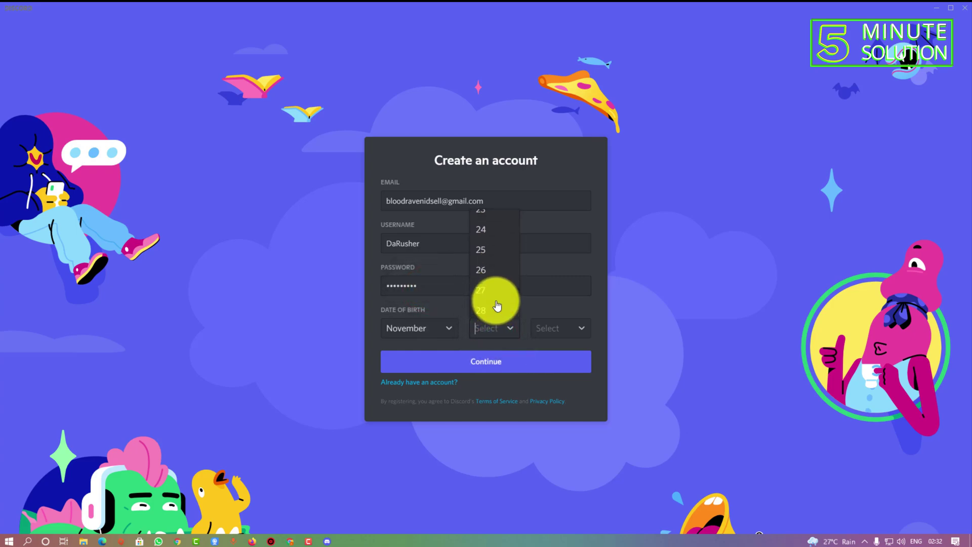
{"action": "left_click", "coordinate": [499, 310]}
{"action": "left_click", "coordinate": [565, 326]}
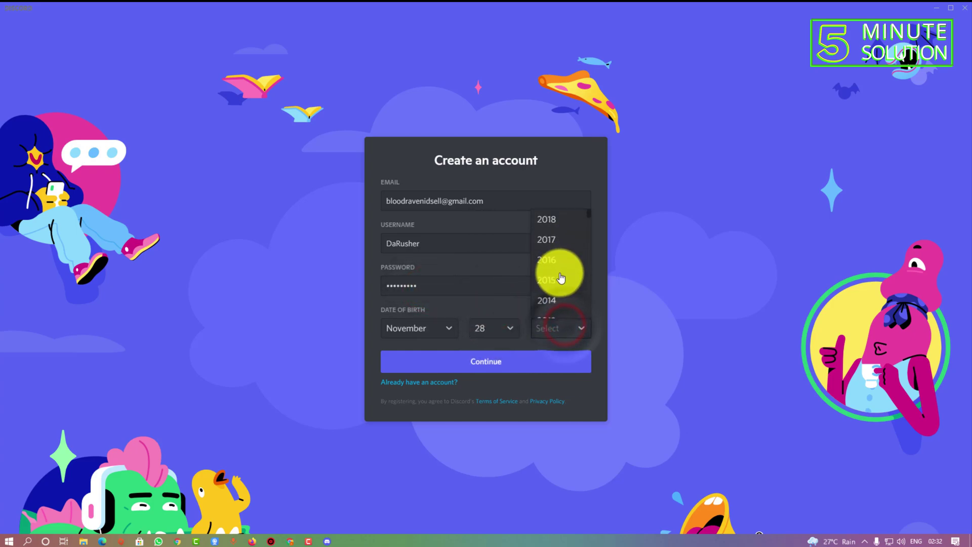
{"action": "scroll", "coordinate": [561, 279], "scroll_direction": "down", "scroll_amount": 2}
{"action": "scroll", "coordinate": [561, 279], "scroll_direction": "down", "scroll_amount": 3}
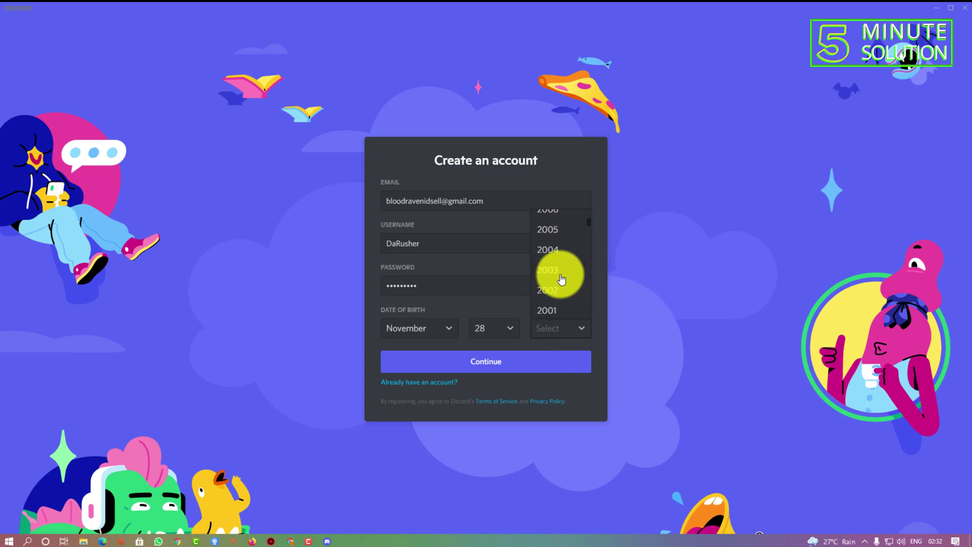
{"action": "scroll", "coordinate": [561, 280], "scroll_direction": "down", "scroll_amount": 3}
{"action": "scroll", "coordinate": [558, 262], "scroll_direction": "up", "scroll_amount": 2}
{"action": "left_click", "coordinate": [561, 300]}
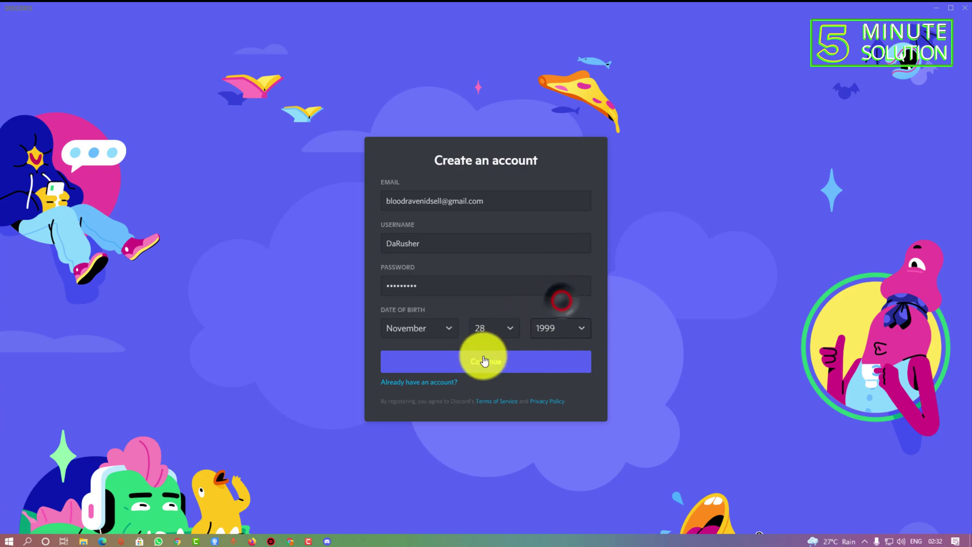
{"action": "left_click", "coordinate": [484, 360]}
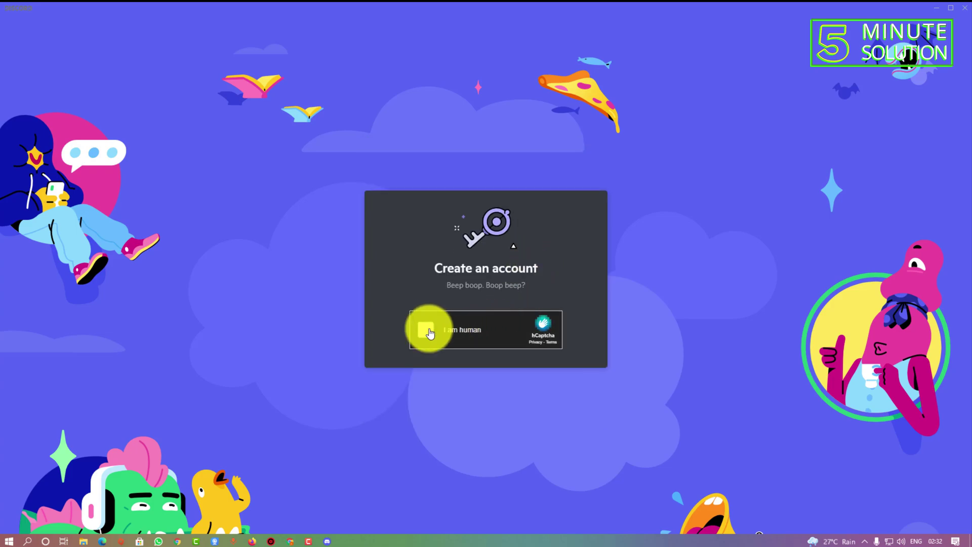
Pass the hCaptcha 'I am human' check, then open User Settings from the home view
{"action": "left_click", "coordinate": [426, 331]}
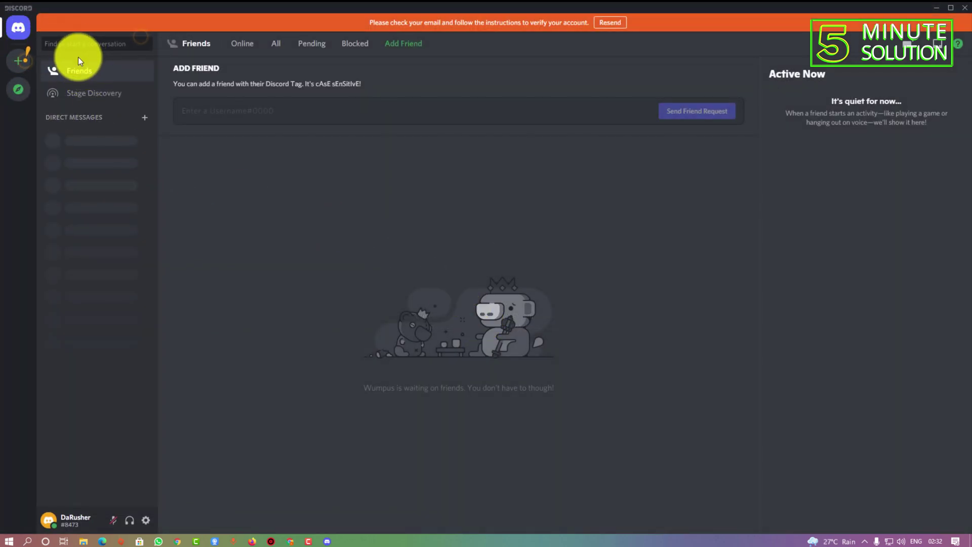
{"action": "left_click", "coordinate": [17, 28]}
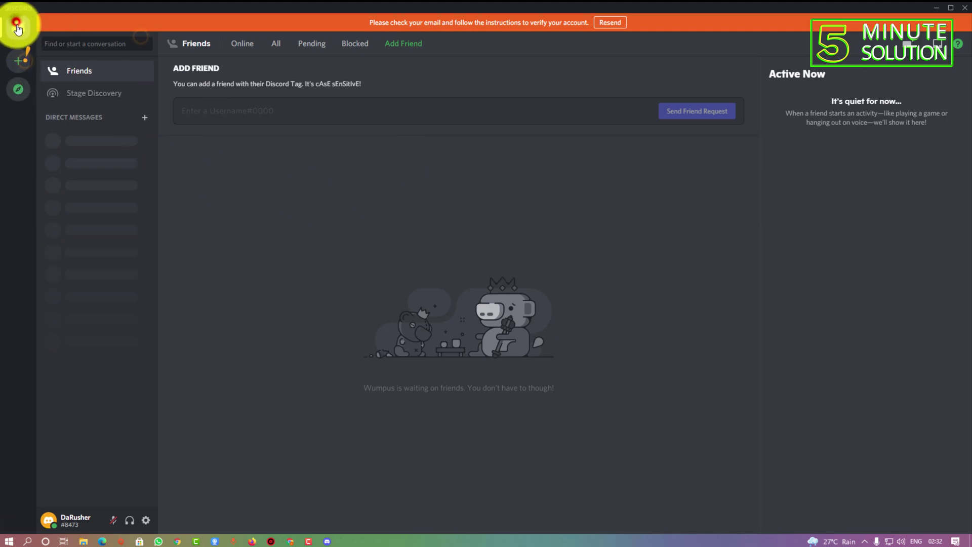
{"action": "left_click", "coordinate": [145, 520]}
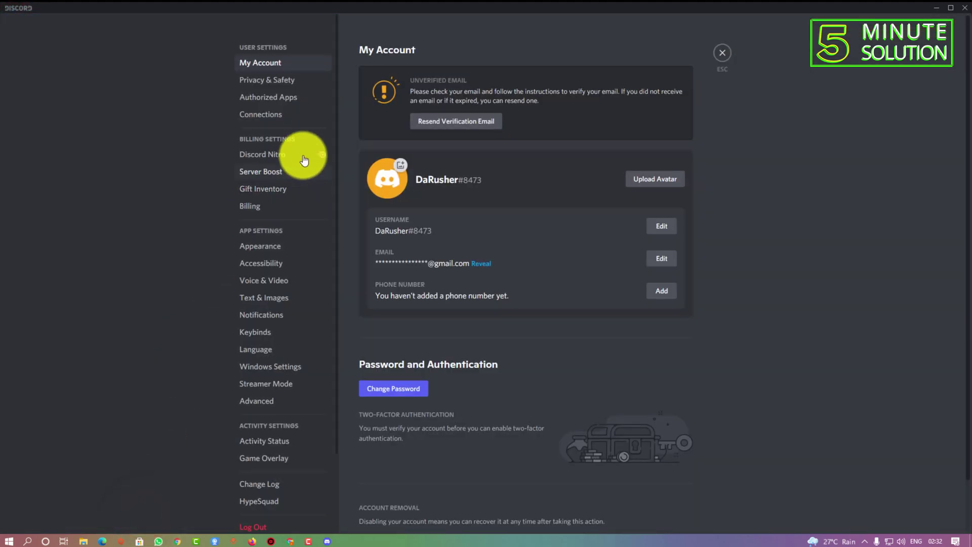
Reveal the full account email, close settings, and minimize Discord to the desktop
{"action": "left_click", "coordinate": [480, 264]}
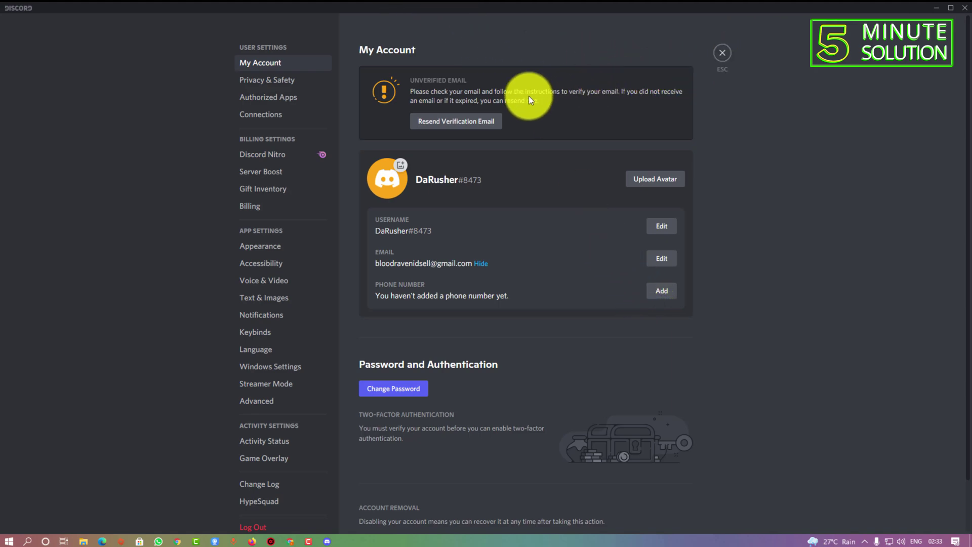
{"action": "left_click", "coordinate": [718, 58]}
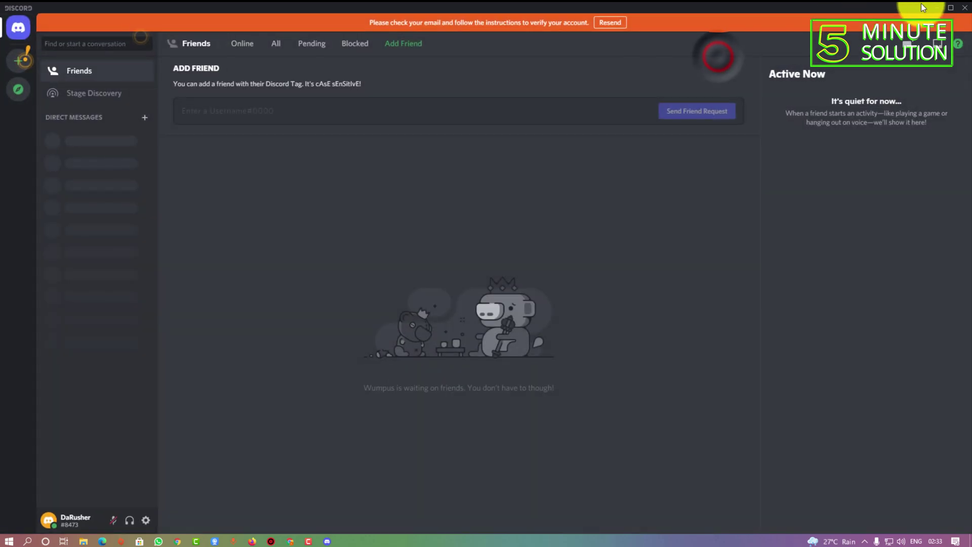
{"action": "left_click", "coordinate": [936, 7]}
{"action": "mouse_move", "coordinate": [294, 541]}
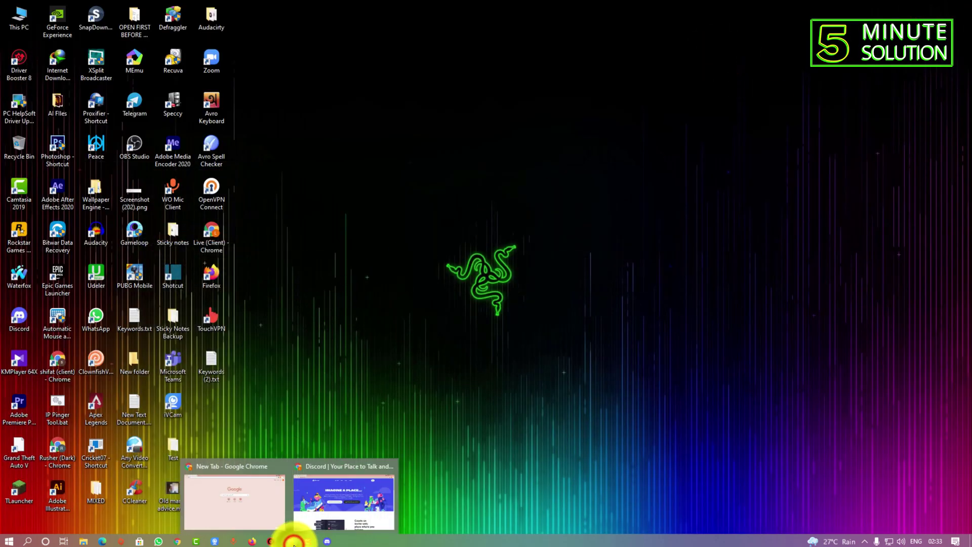
In Chrome's Gmail, open the 'Verify Email Address for Discord' message and dismiss the Meet announcement
{"action": "left_click", "coordinate": [271, 516]}
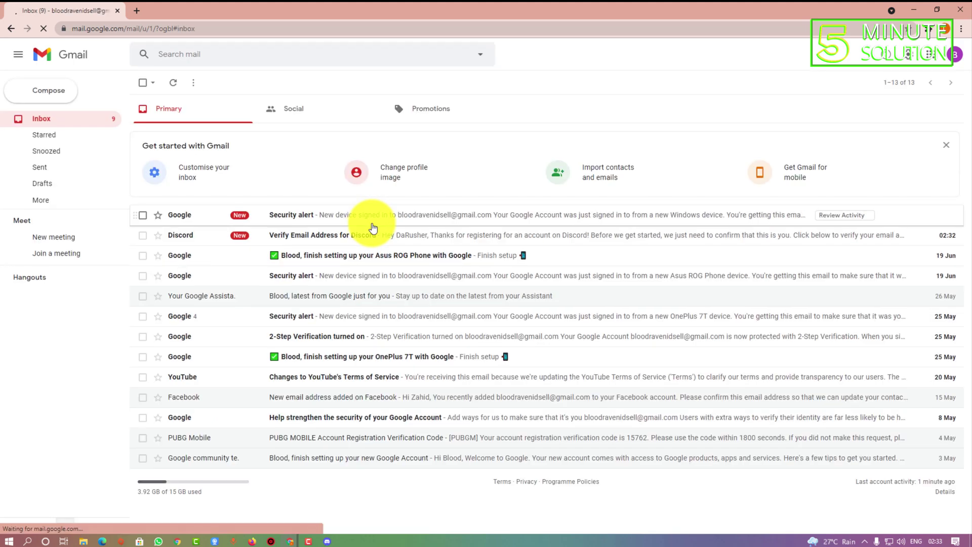
{"action": "left_click", "coordinate": [368, 233]}
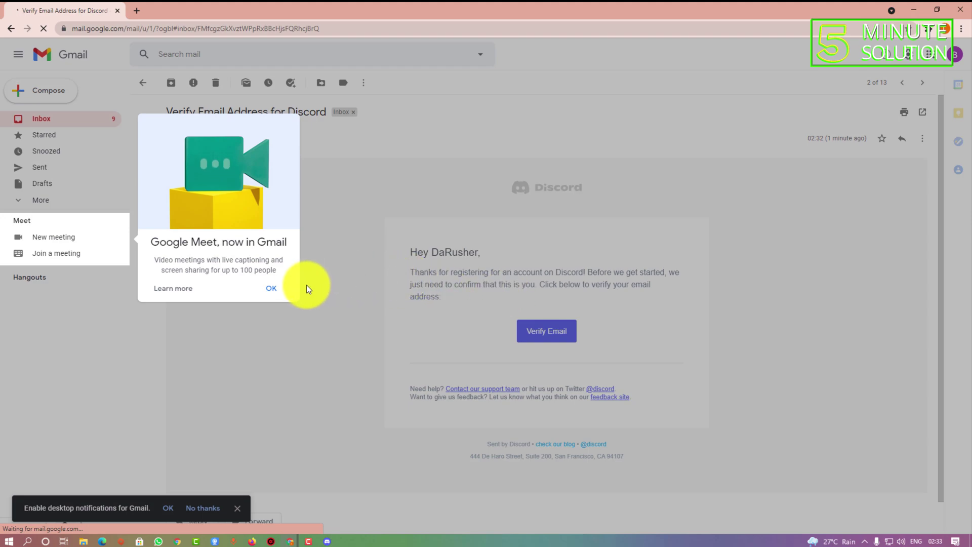
{"action": "left_click", "coordinate": [272, 288]}
Verify the email, continue to Discord, and let the browser reopen the Discord app
{"action": "left_click", "coordinate": [546, 330]}
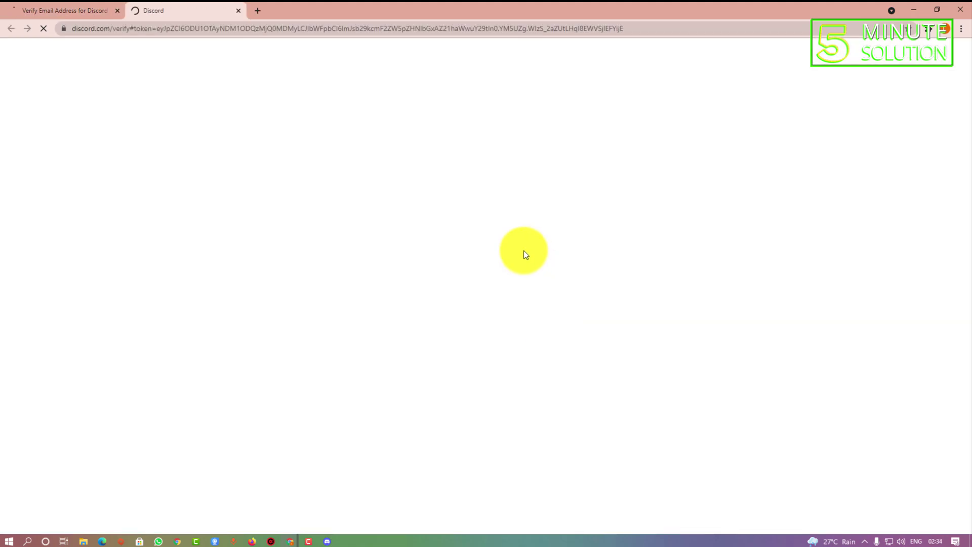
{"action": "right_click", "coordinate": [523, 253]}
{"action": "left_click", "coordinate": [297, 230]}
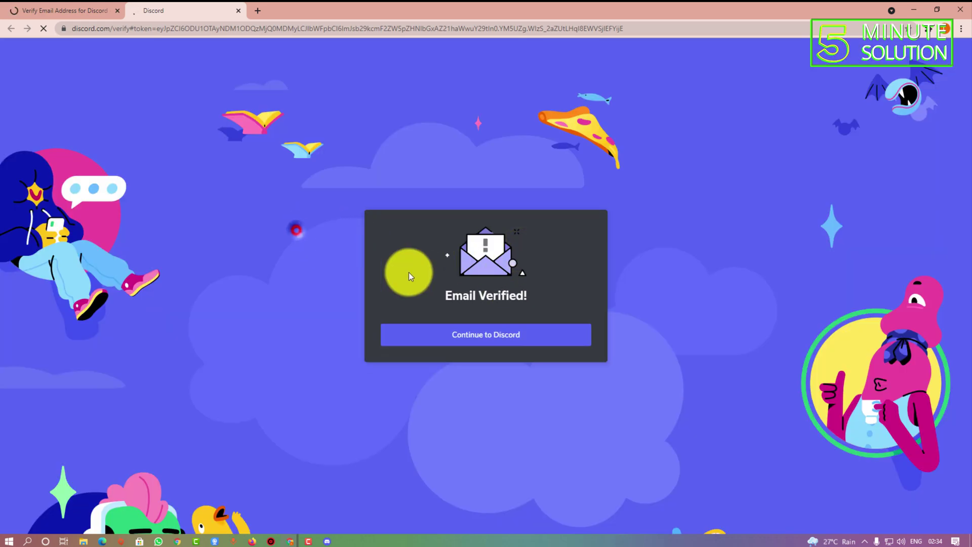
{"action": "left_click", "coordinate": [477, 333]}
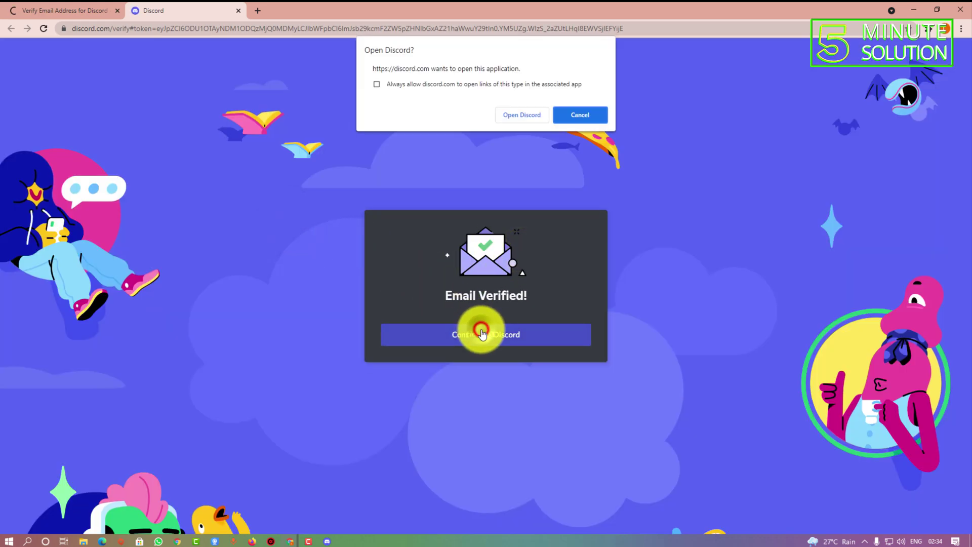
{"action": "left_click", "coordinate": [508, 119]}
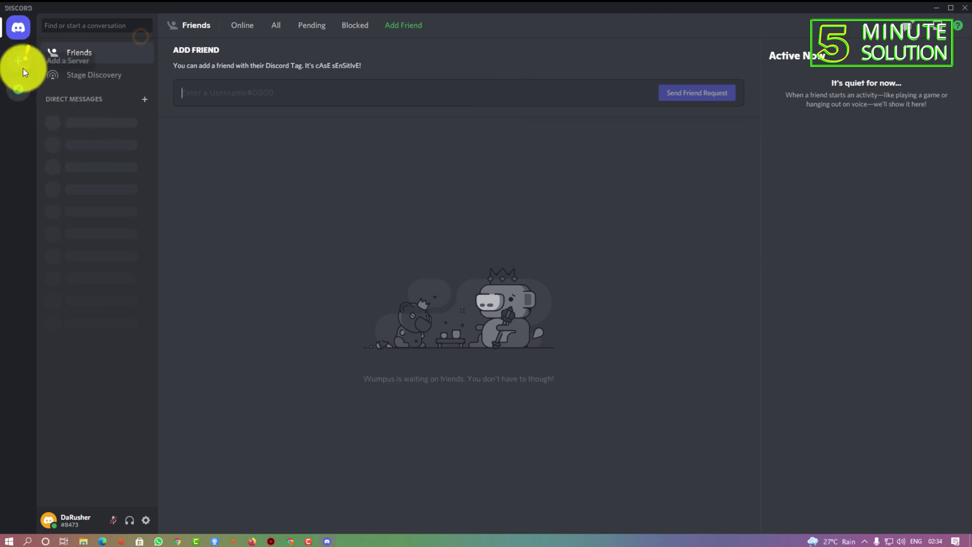
{"action": "left_click", "coordinate": [146, 521]}
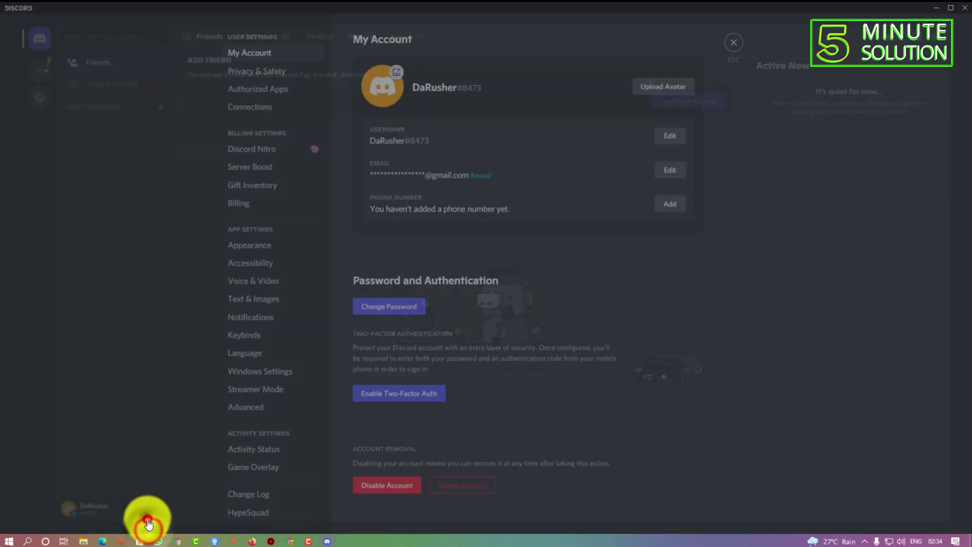
{"action": "left_click", "coordinate": [373, 40]}
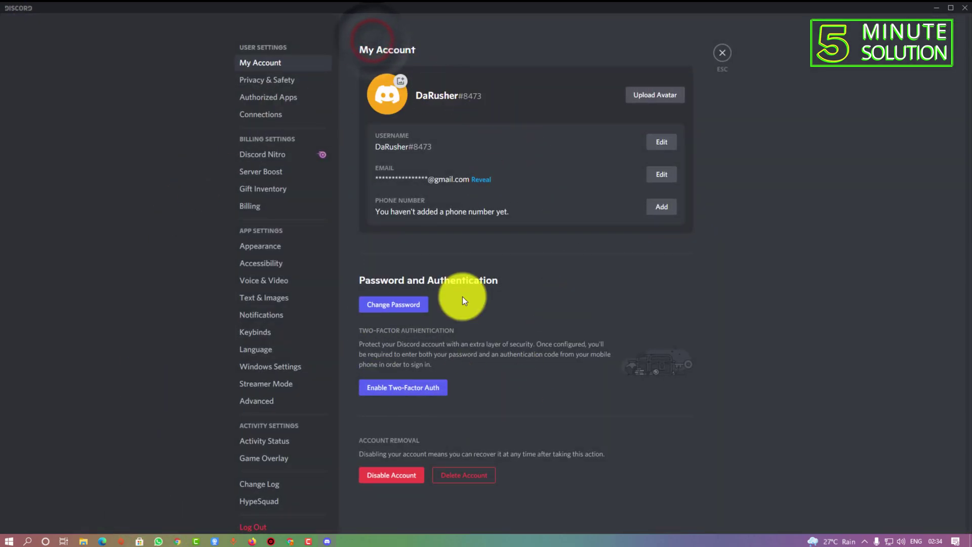
{"action": "left_click", "coordinate": [377, 52]}
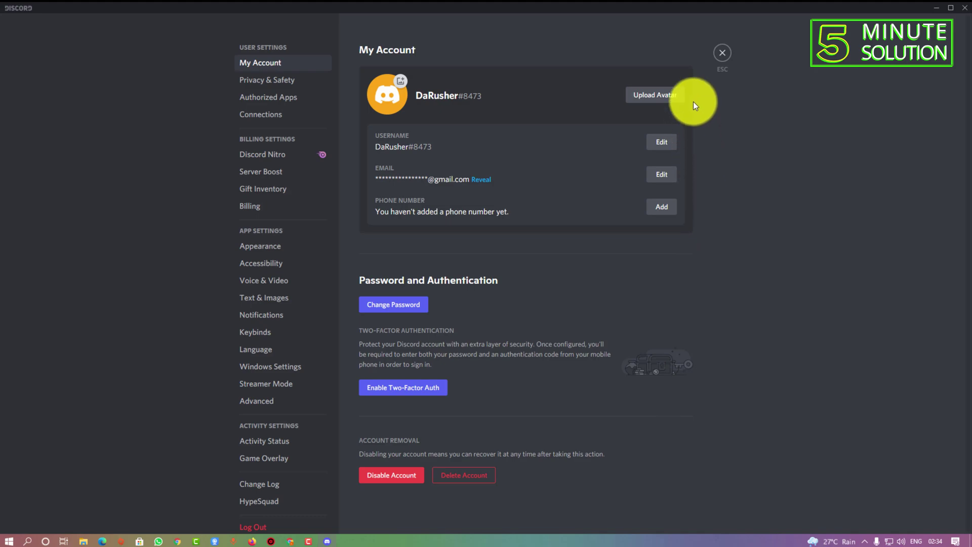
{"action": "left_click", "coordinate": [722, 53]}
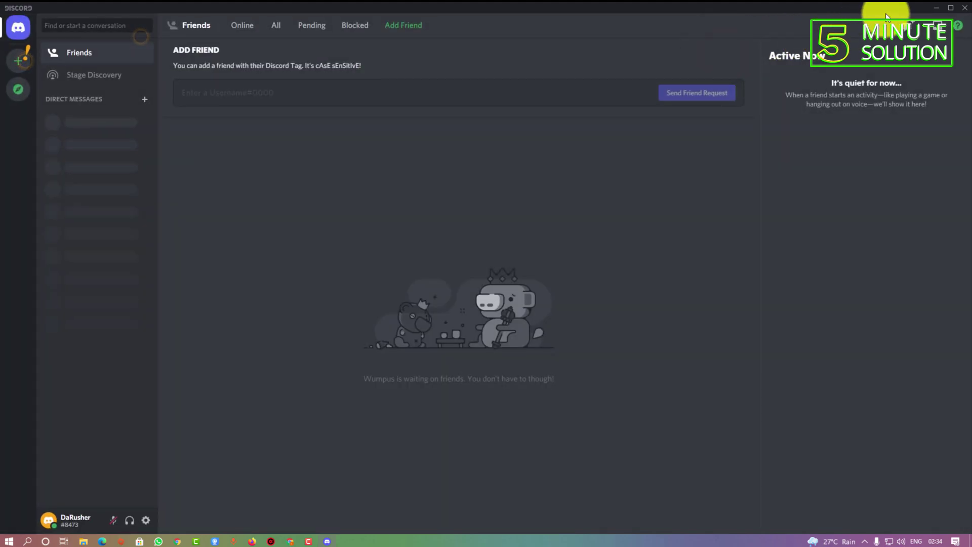